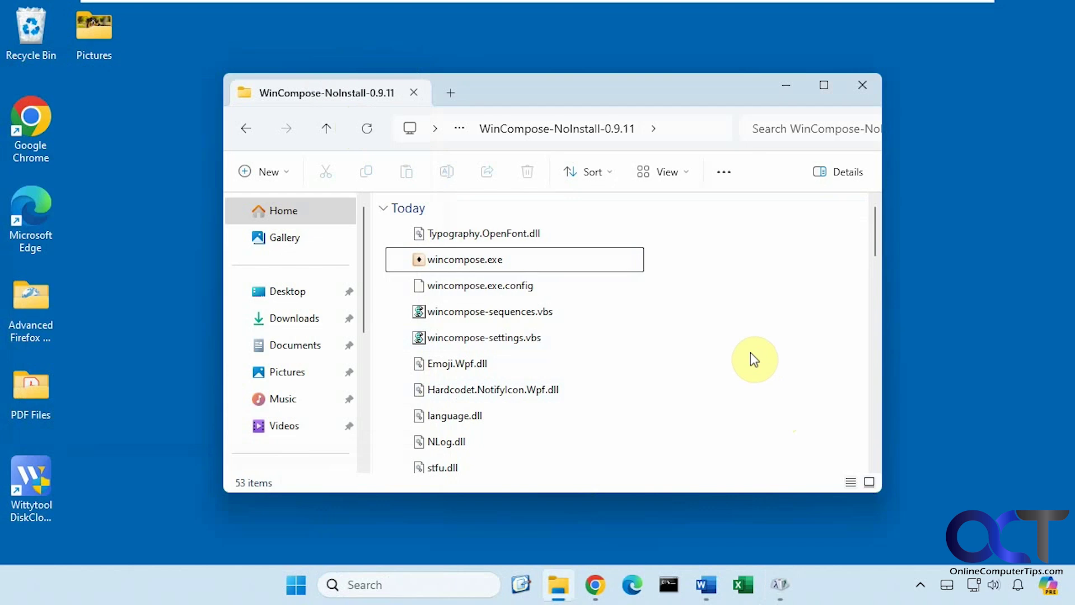
Preview the Bahnschrift SemiCondensed, Britannic Bold, Century Gothic and Forte fonts in Character Map, then close it.
left_click(780, 583)
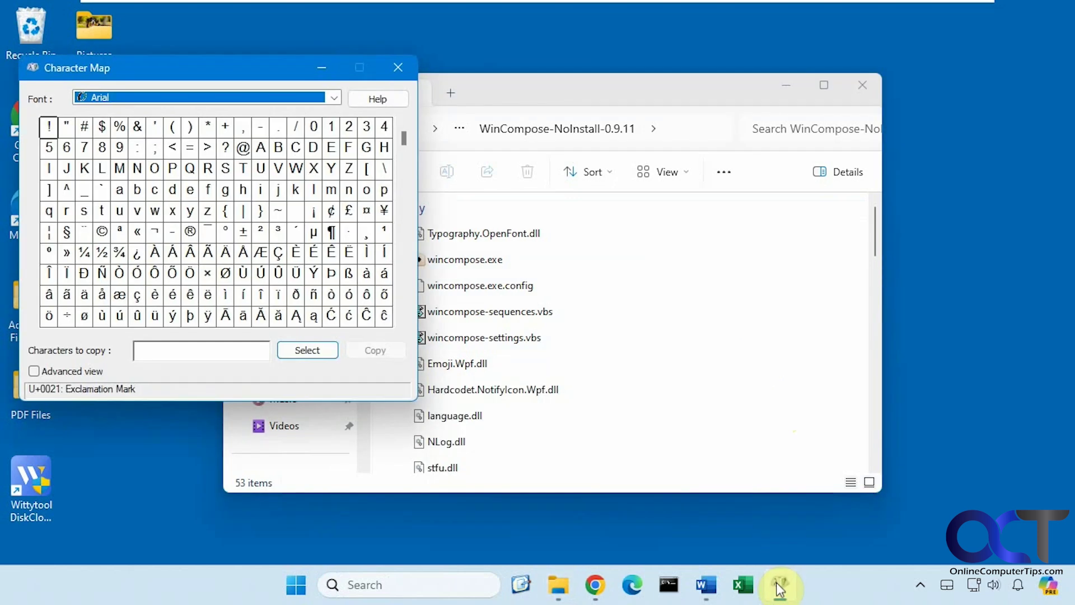
left_click(334, 98)
left_click(210, 242)
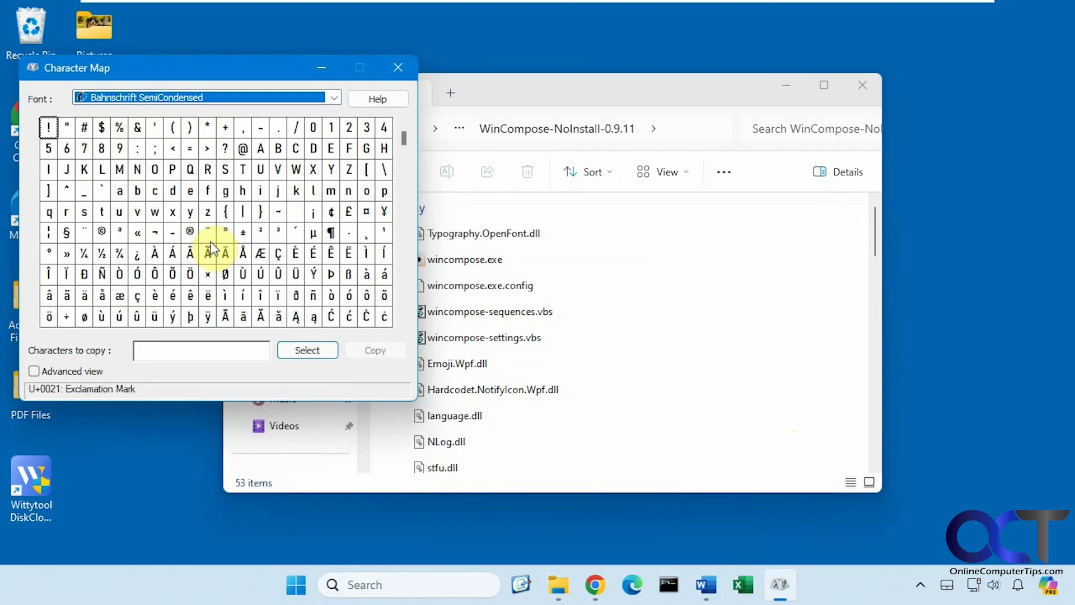
left_click(335, 99)
left_click(220, 321)
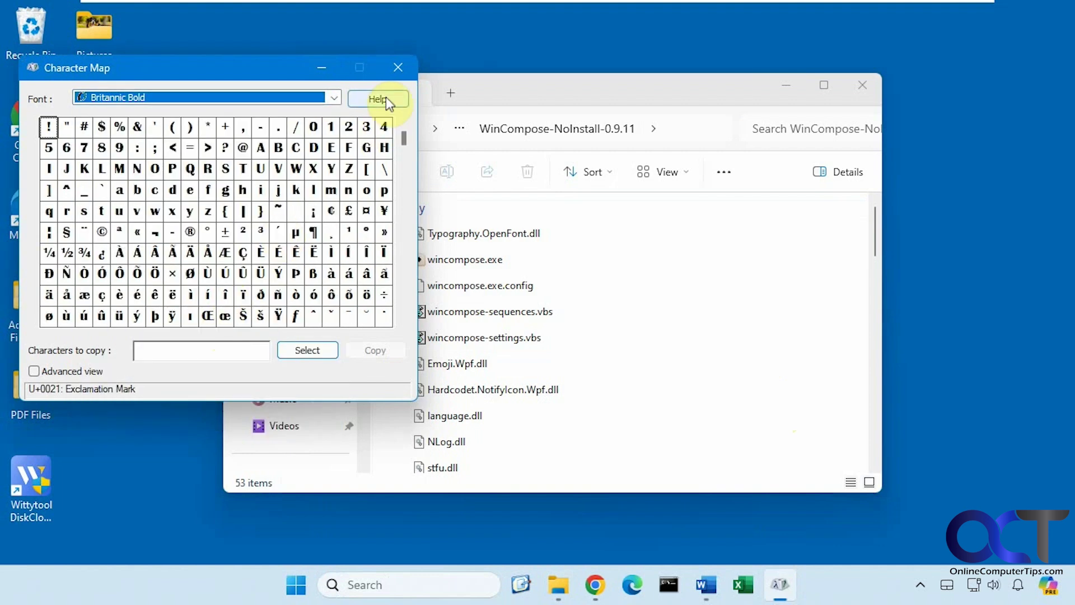
left_click(335, 98)
left_click(203, 374)
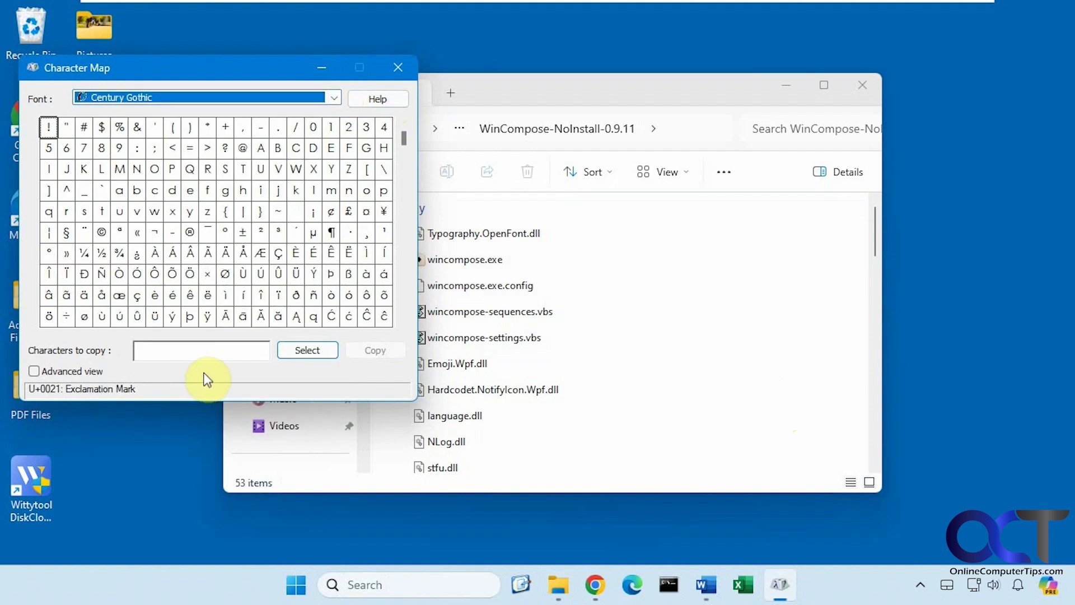
left_click(334, 98)
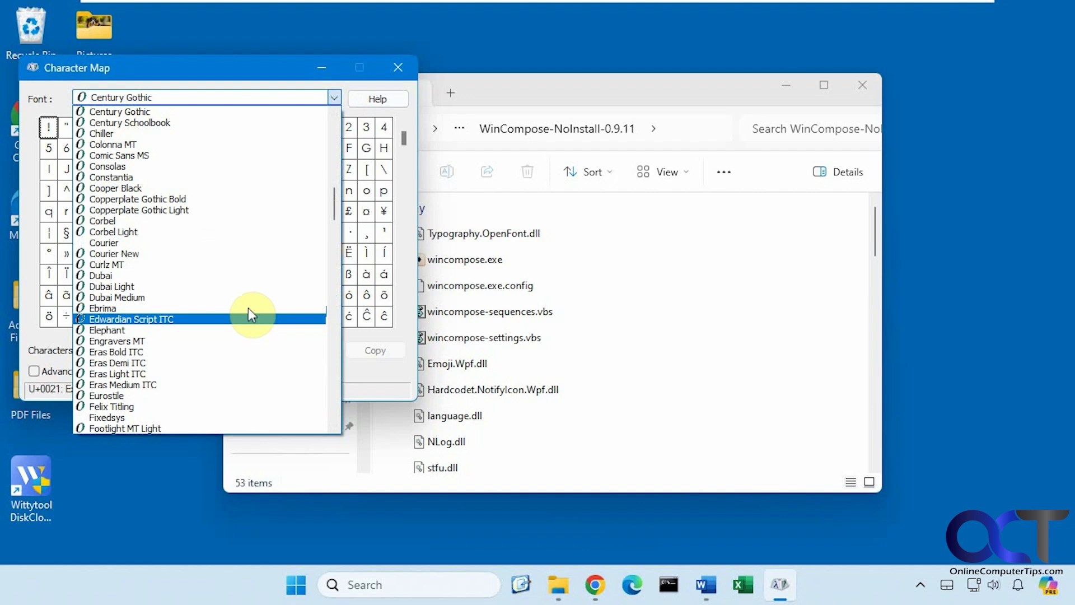
scroll(222, 339, "down", 3)
left_click(222, 340)
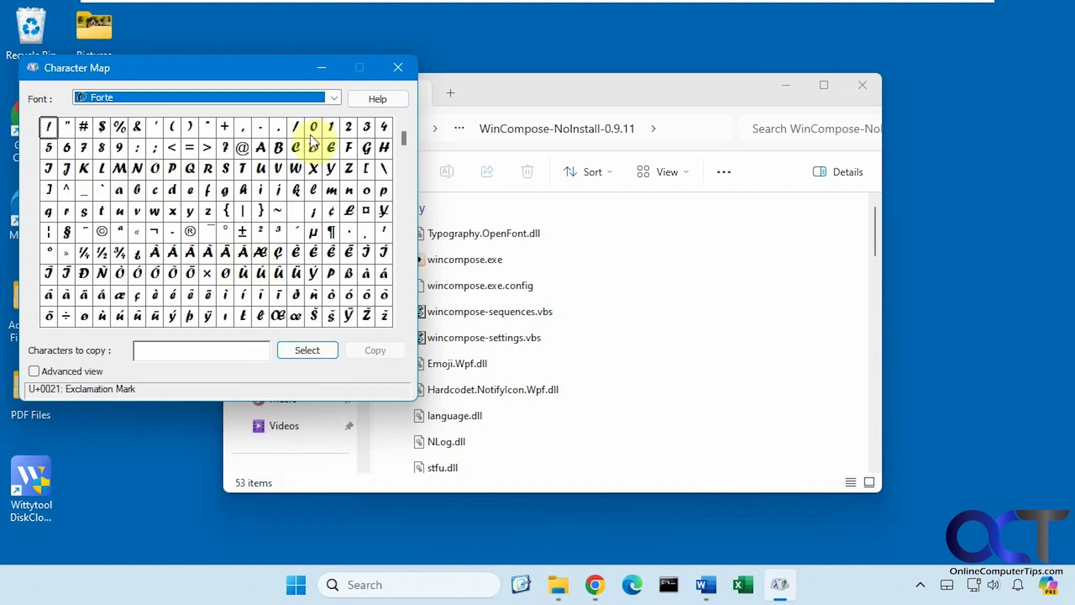
left_click(322, 67)
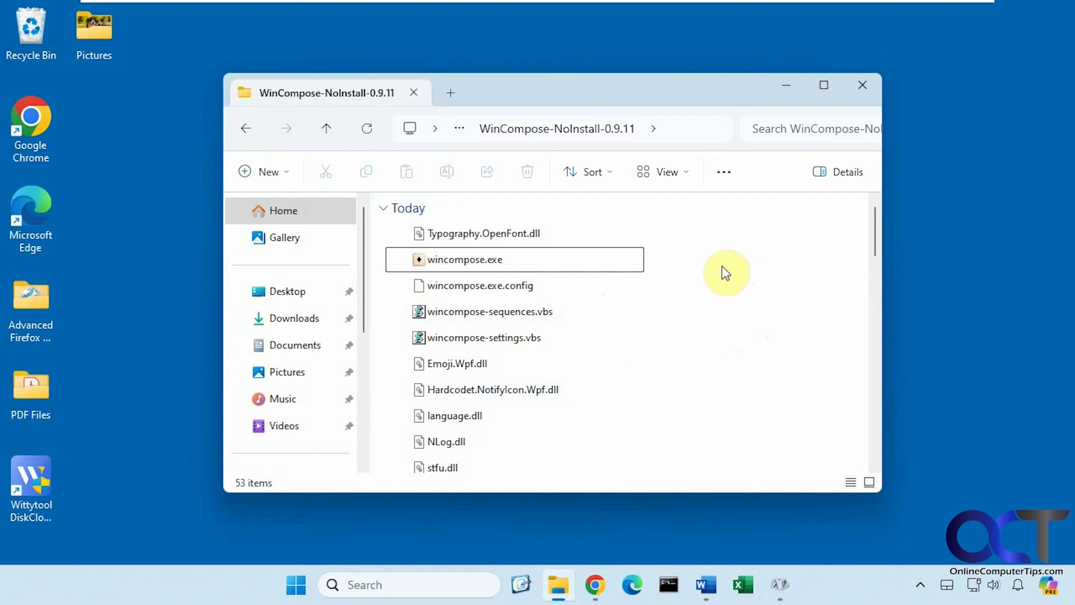
Launch wincompose.exe and show its Sequences window from the tray icon.
double_click(492, 268)
left_click(924, 593)
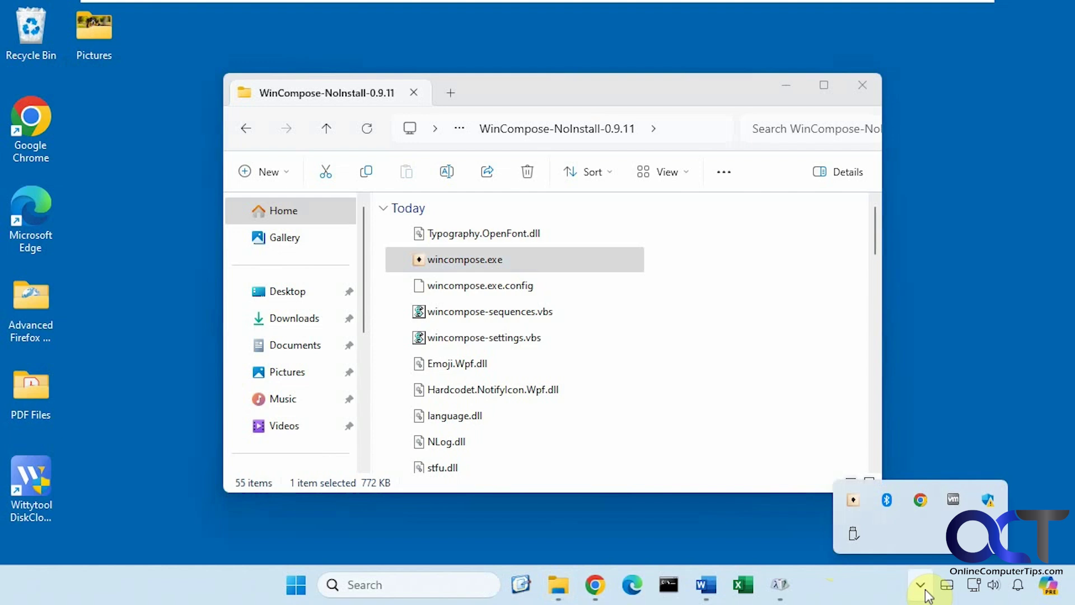
right_click(854, 500)
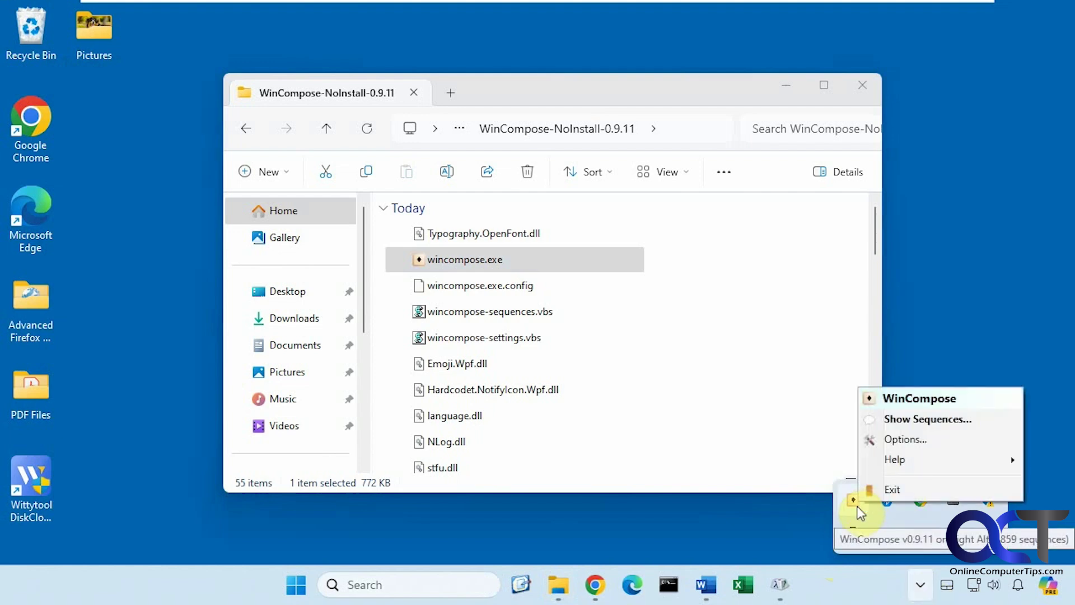
left_click(917, 424)
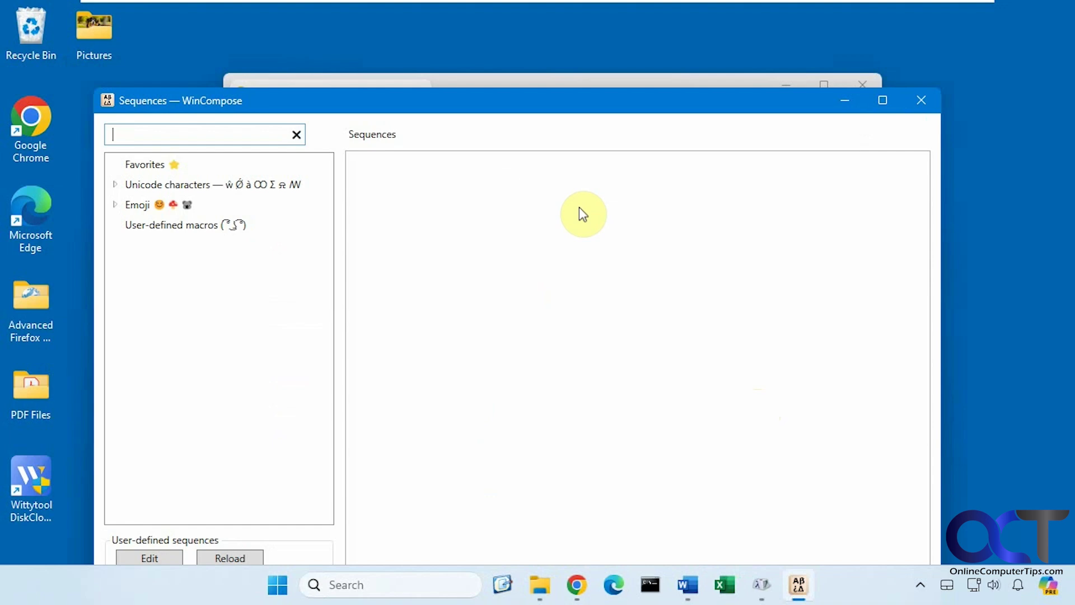
Reposition the window, expand Unicode characters and view Alphabetic Presentation Forms through Arrows.
left_click_drag(559, 102, 610, 105)
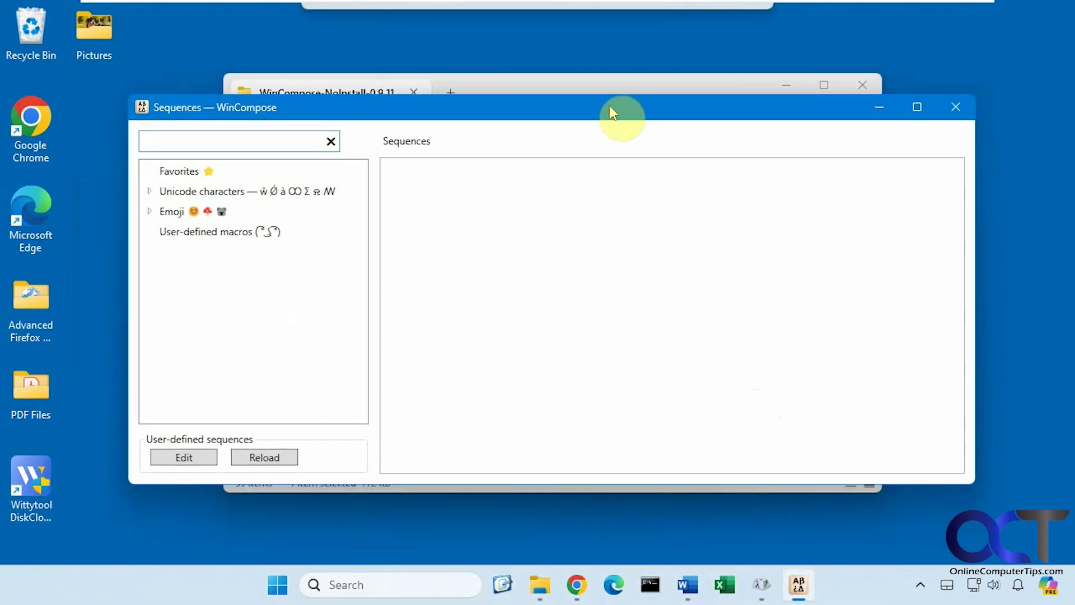
left_click(149, 192)
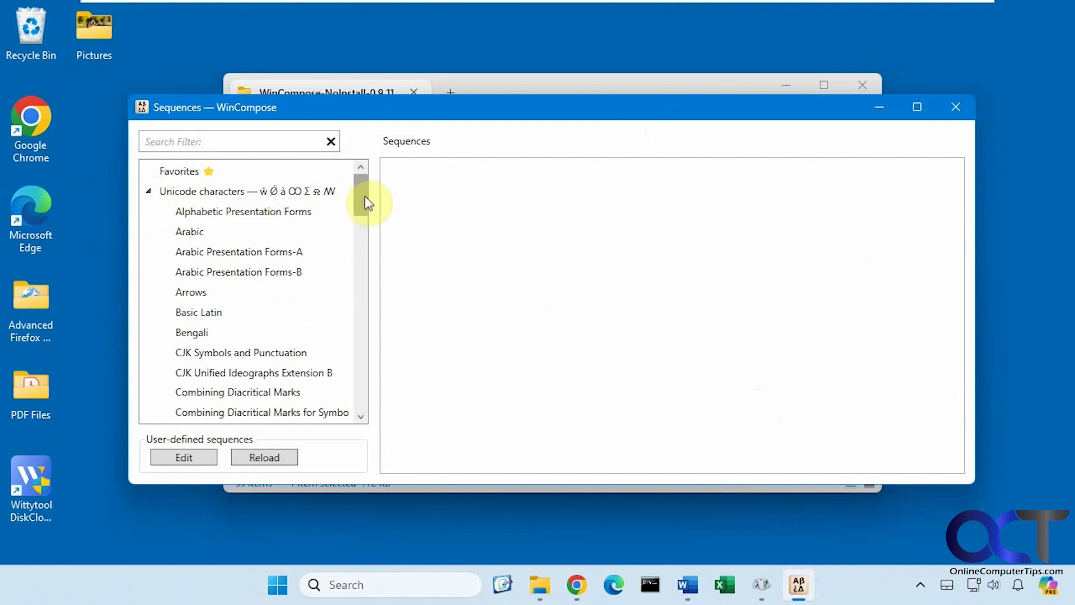
left_click_drag(368, 204, 368, 203)
left_click(214, 216)
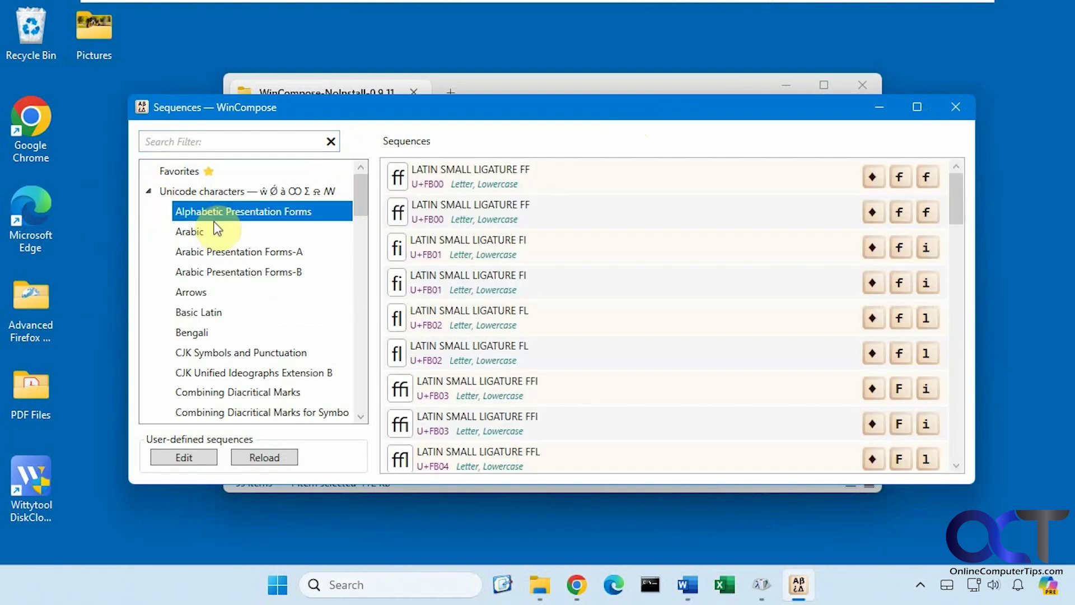
left_click(206, 250)
left_click(207, 272)
left_click(200, 292)
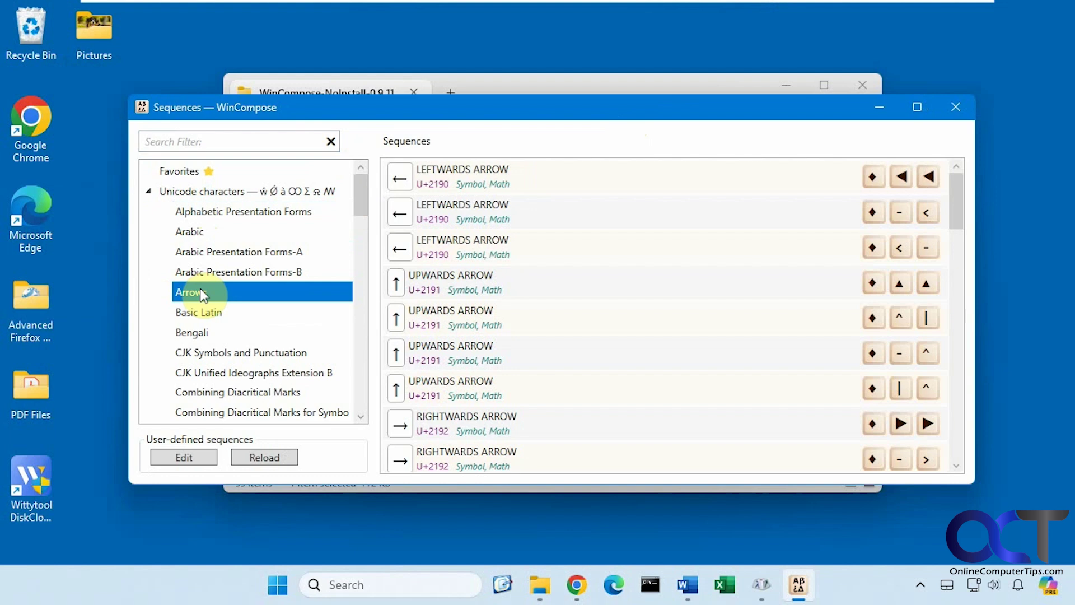
View General Punctuation, Geometric Shapes, Musical Symbols, Number Forms and Playing Cards sequences.
left_click_drag(357, 216, 363, 266)
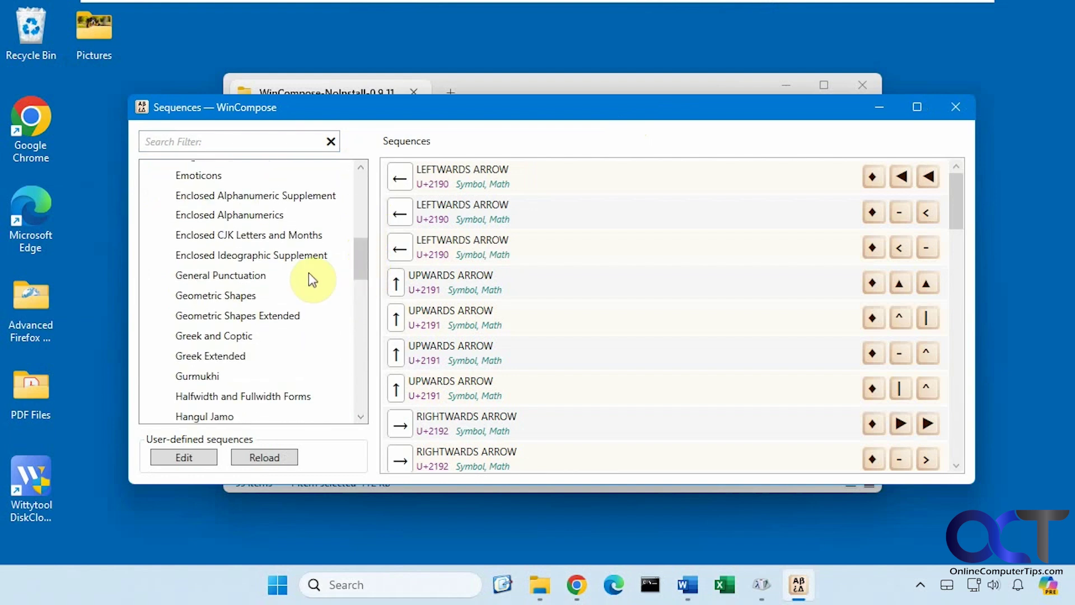
left_click(291, 276)
left_click(267, 298)
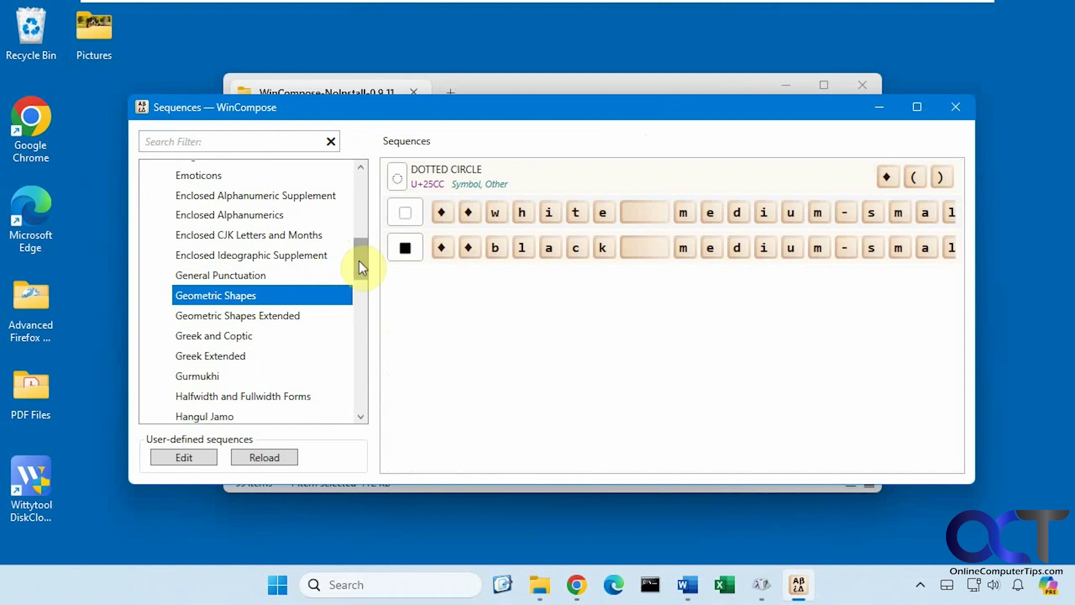
left_click_drag(358, 261, 358, 340)
left_click(261, 352)
left_click(271, 313)
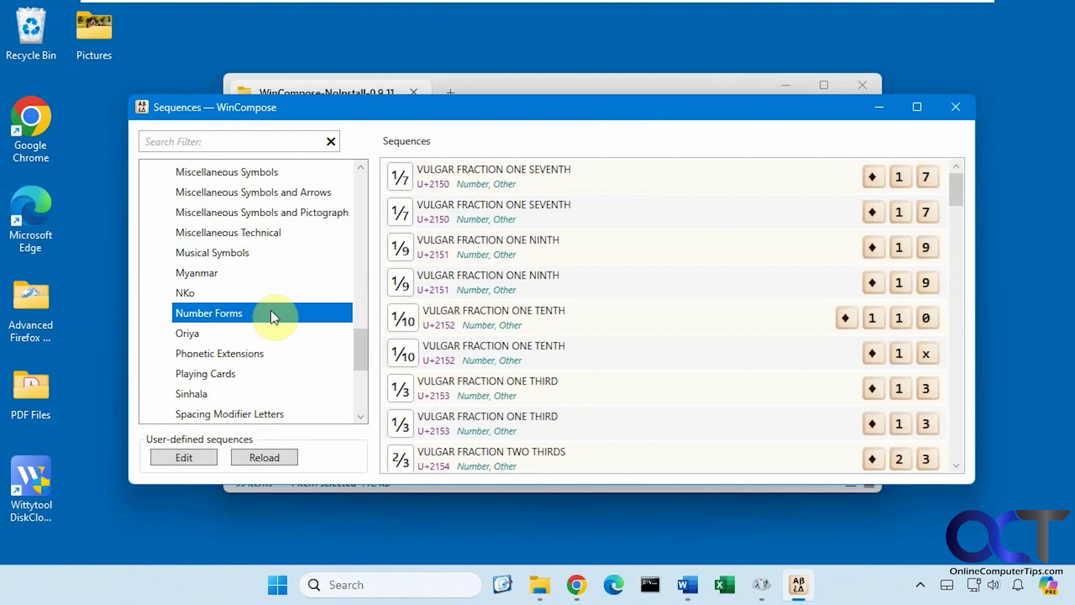
left_click(233, 372)
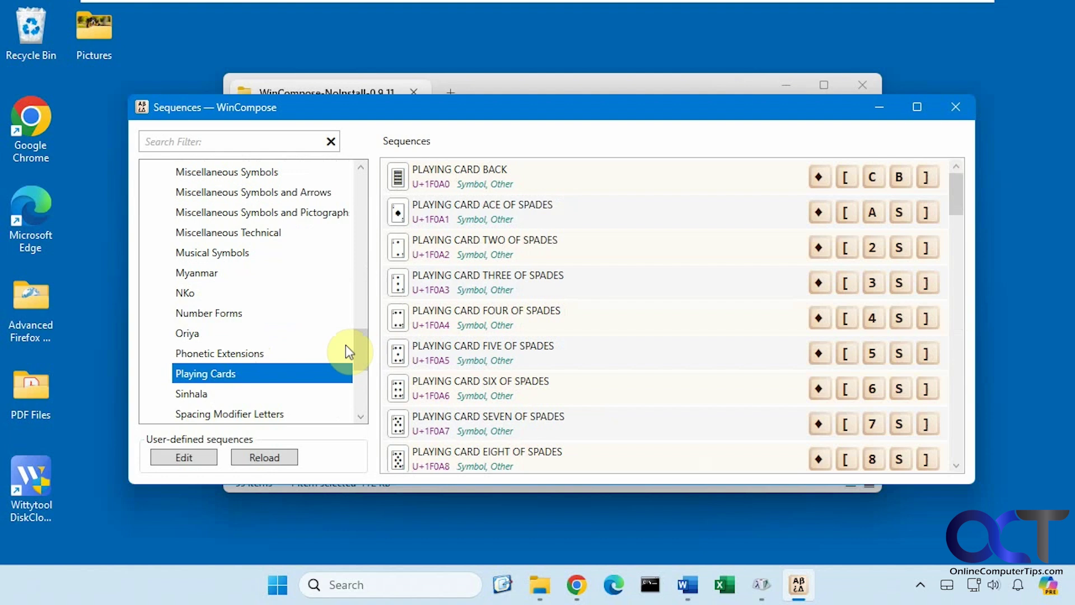
left_click_drag(358, 335, 359, 390)
Expand Emoji and view Smileys & Emotion, People & Body and User-defined macros.
left_click(150, 393)
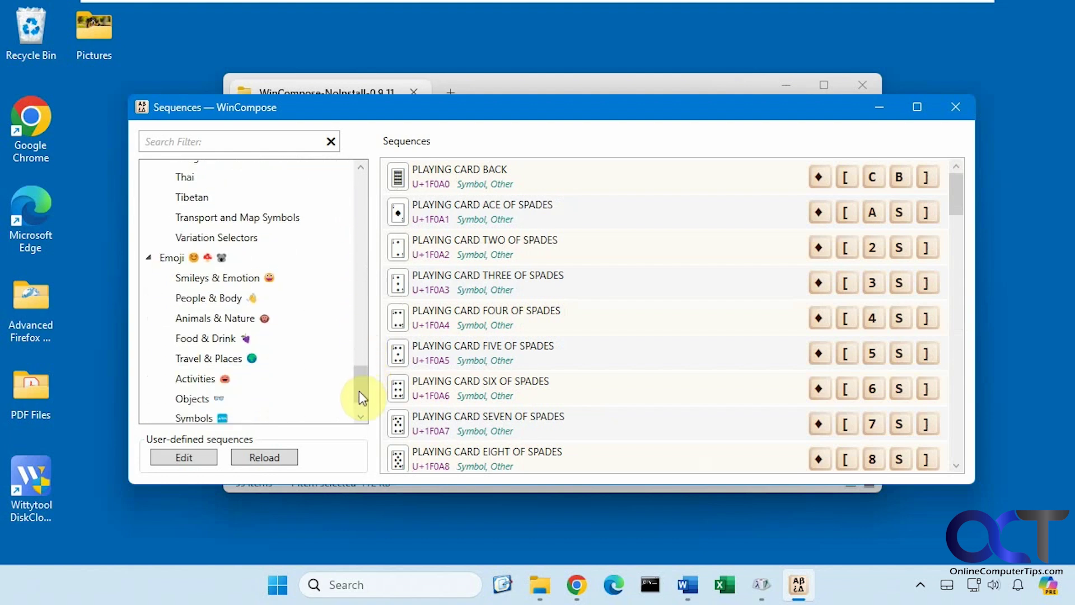
left_click(220, 287)
left_click(216, 297)
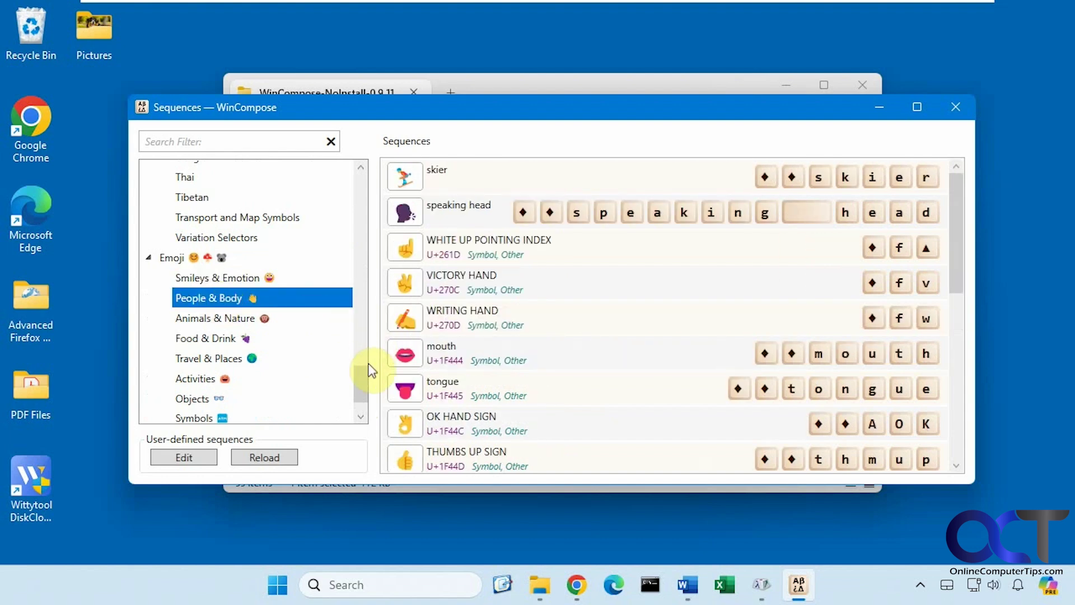
scroll(361, 381, "down", 3)
left_click(227, 417)
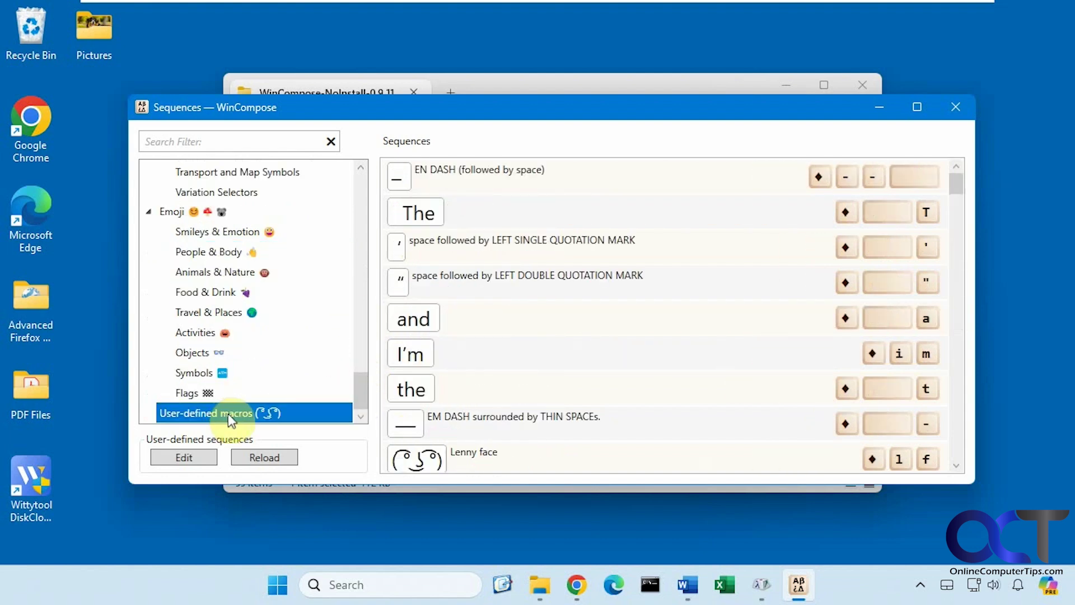
Back at the top, view Arabic Presentation Forms-B, Arrows and Alphabetic Presentation Forms, then focus the search box.
left_click_drag(357, 398, 355, 183)
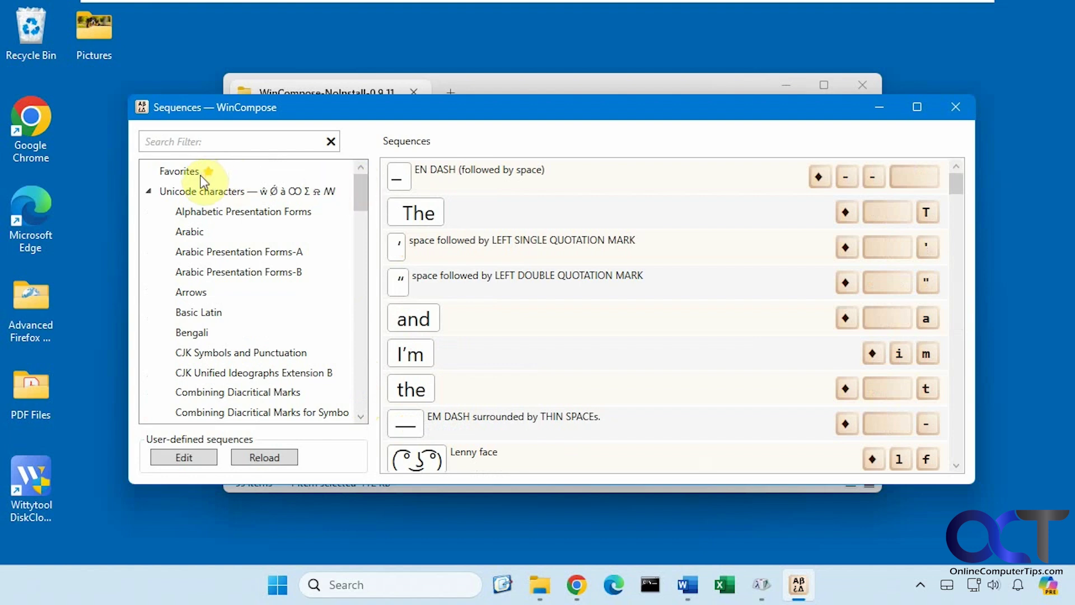
left_click(200, 271)
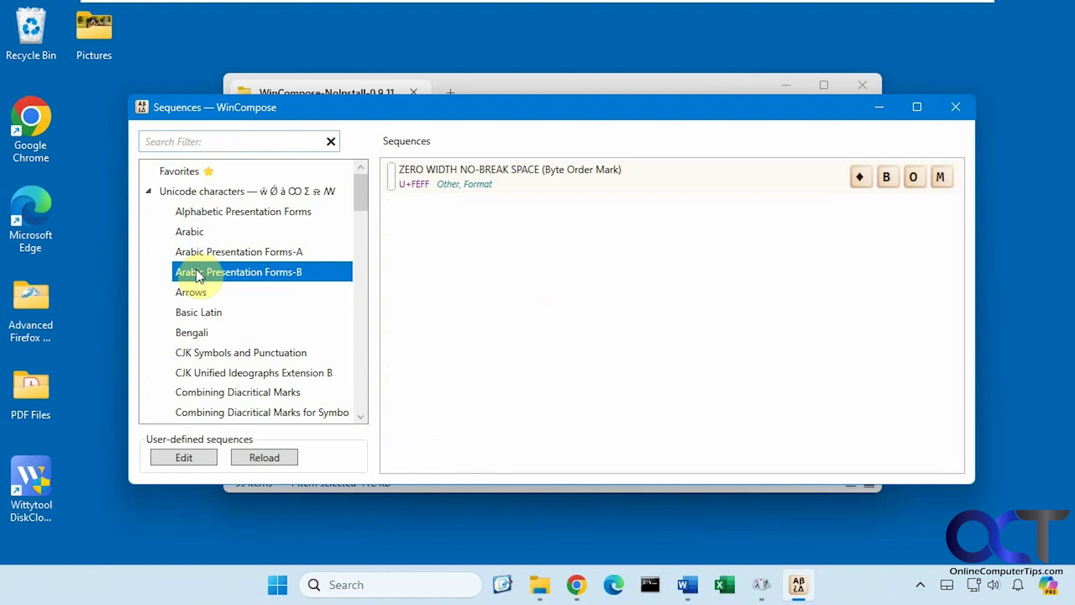
left_click(188, 293)
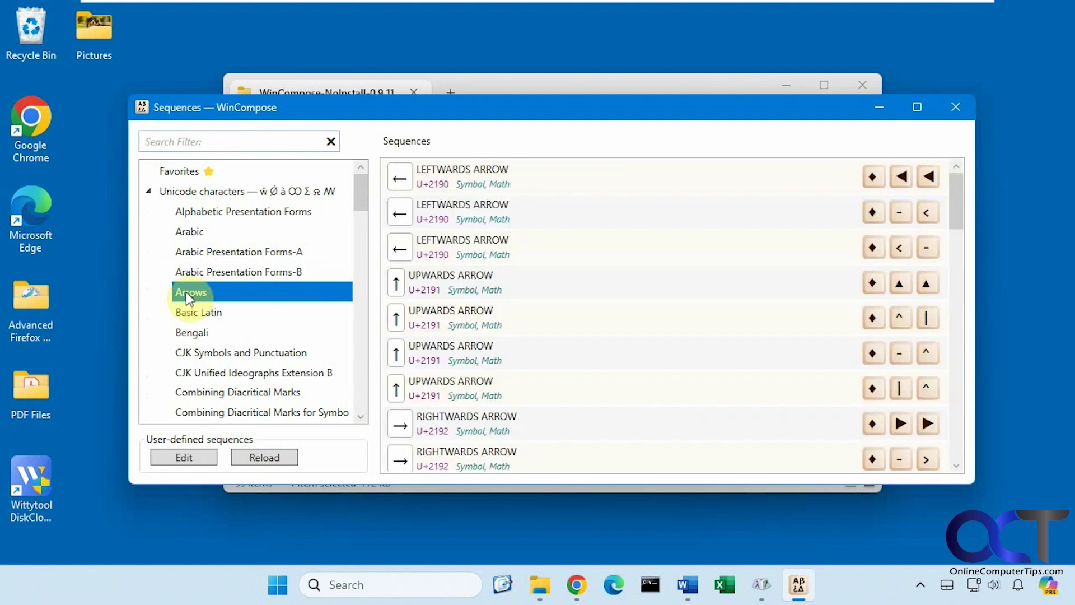
left_click(187, 211)
left_click(205, 137)
Search 'arrow', then copy BENGALI VOWEL SIGN AU from the Bengali list and switch to Word.
type("a")
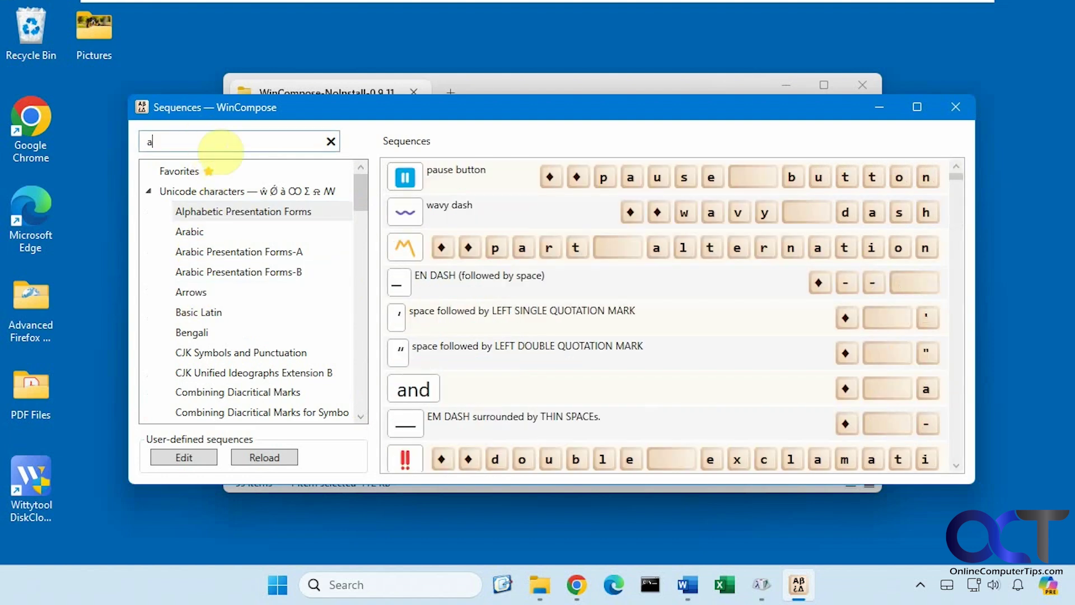
type("rrow")
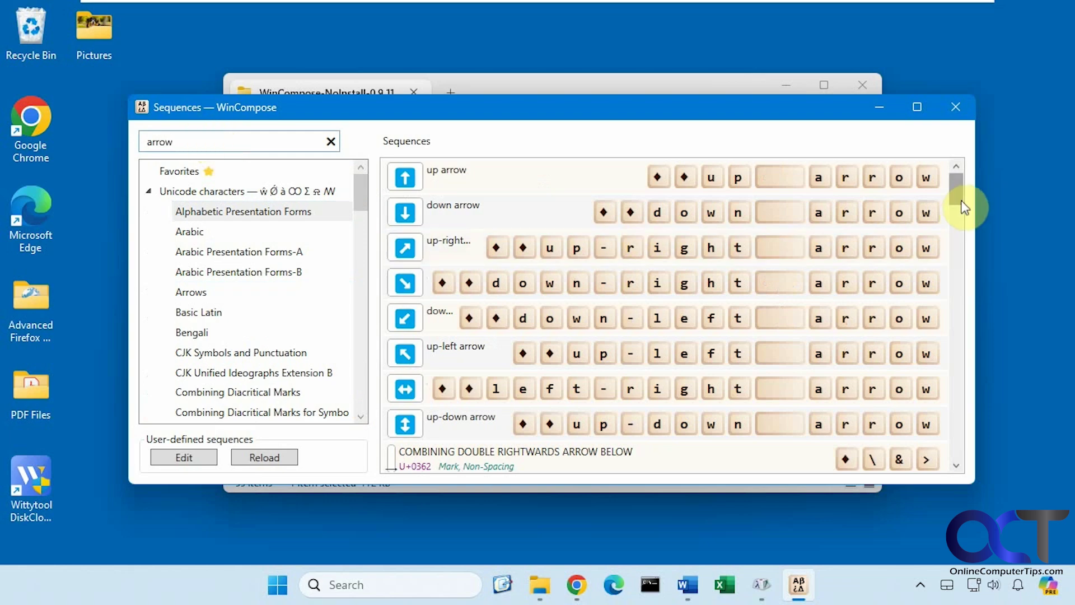
mouse_move(957, 195)
left_mouse_down()
mouse_move(950, 344)
mouse_move(953, 180)
left_mouse_up()
left_click(184, 333)
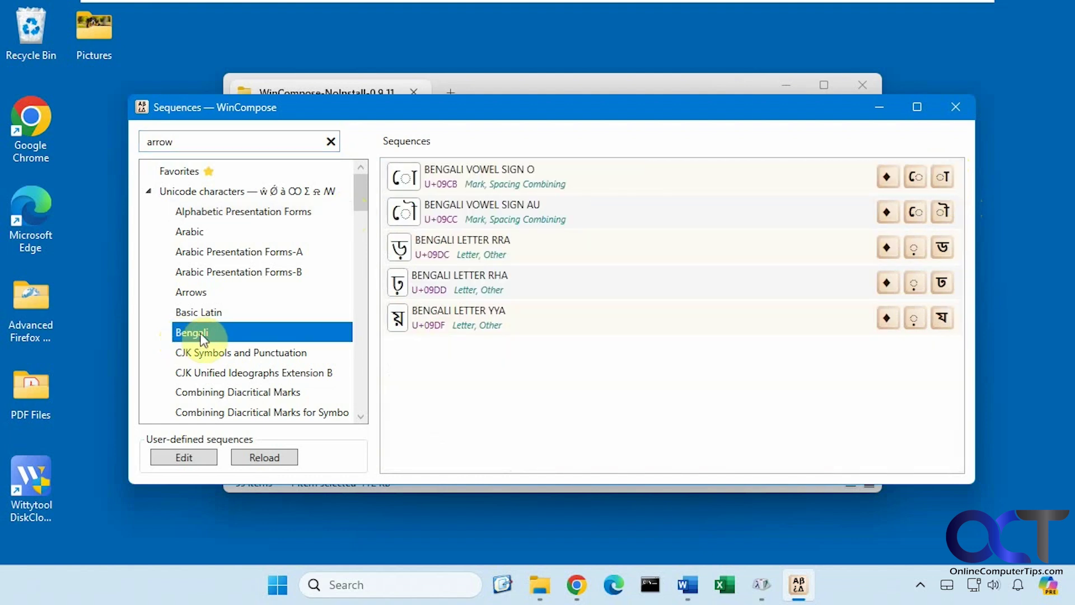
right_click(406, 218)
left_click(448, 224)
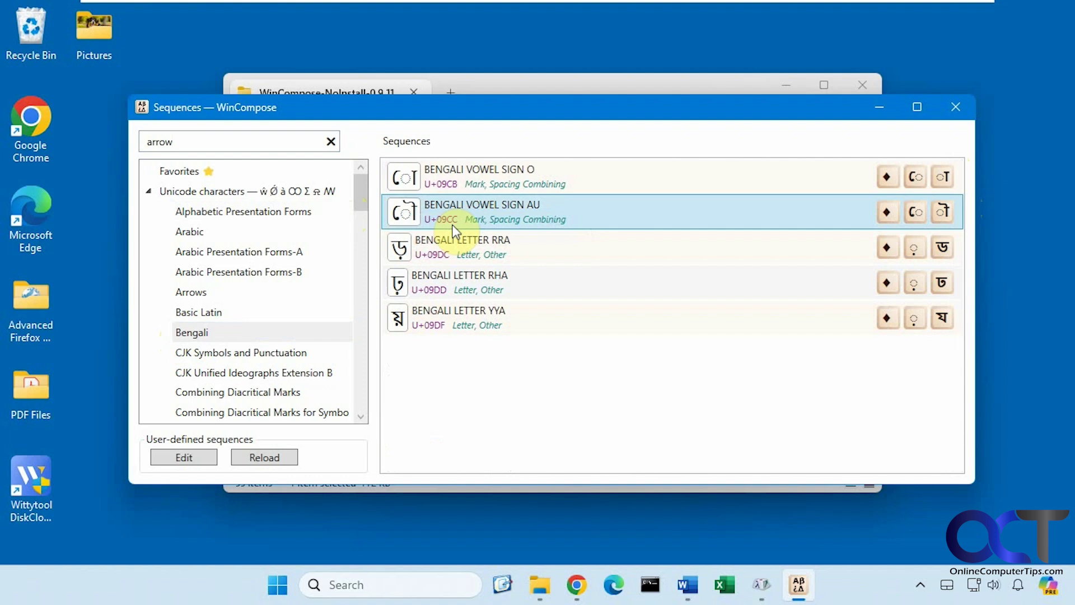
left_click(688, 585)
Paste the Bengali vowel sign AU into Word and add vowel sign O on the next line.
key("ctrl+v")
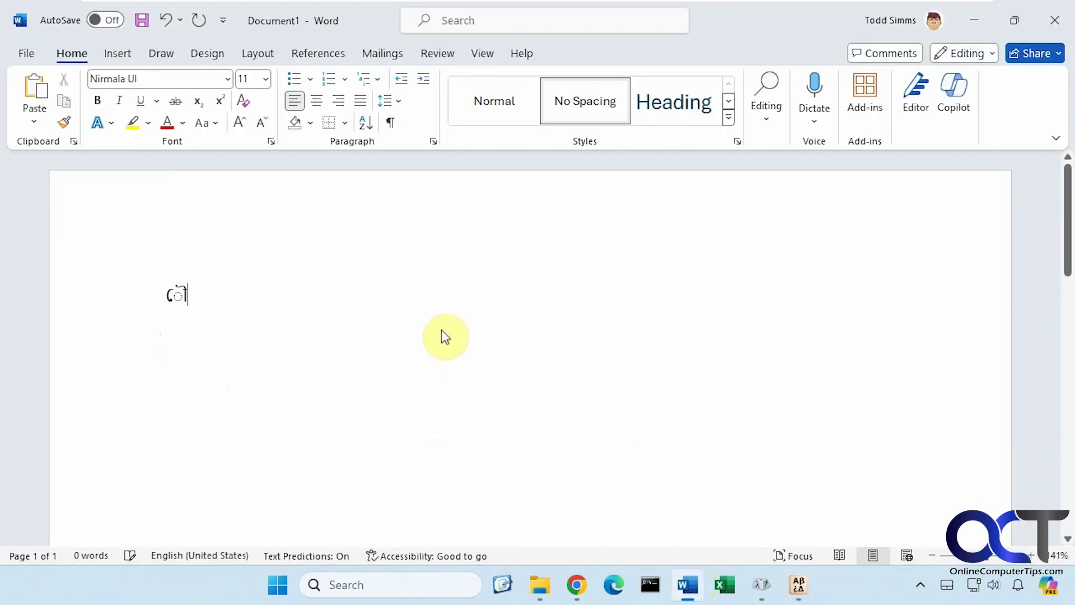
left_click(974, 27)
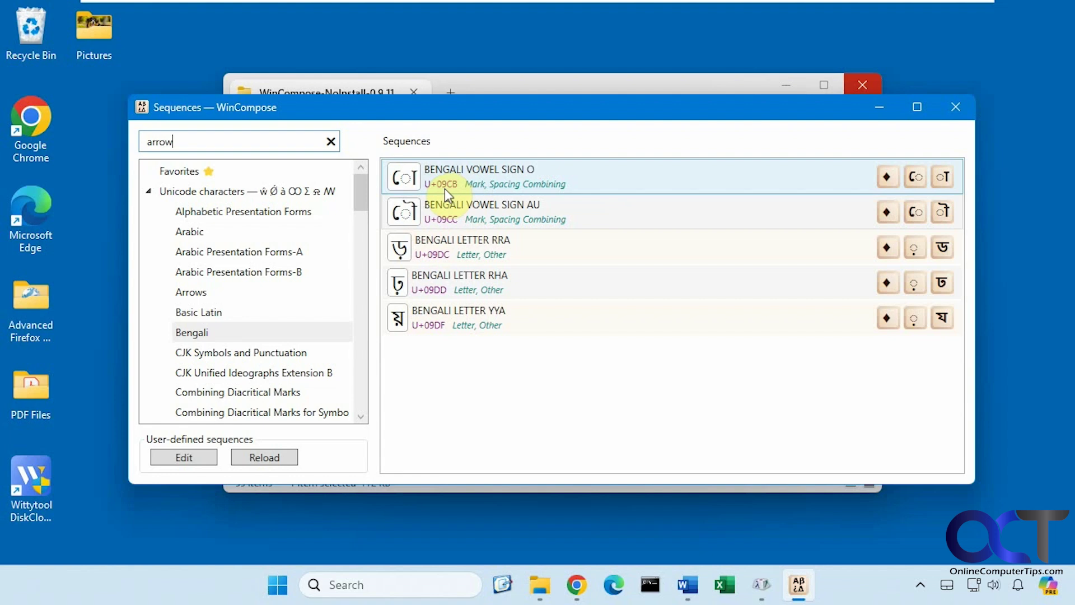
left_click(687, 583)
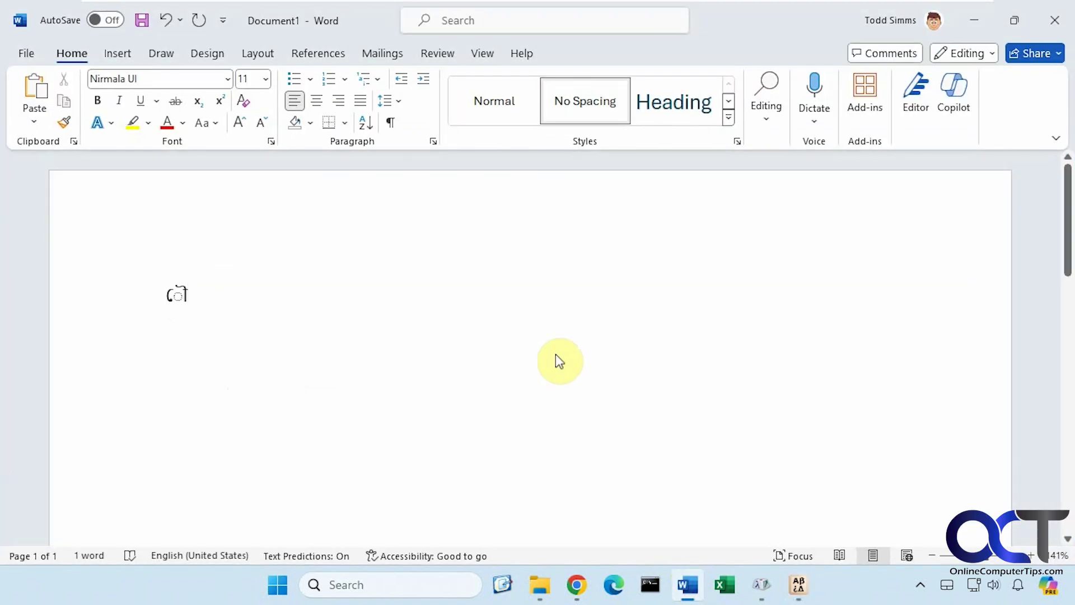
key("Return")
key("Return")
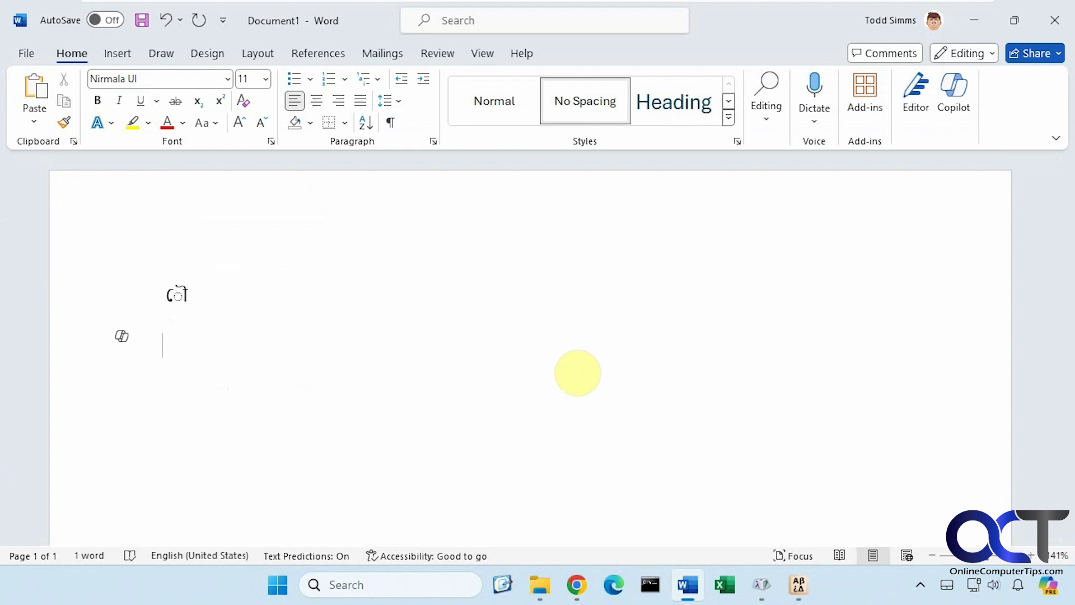
type("ো")
left_click(975, 20)
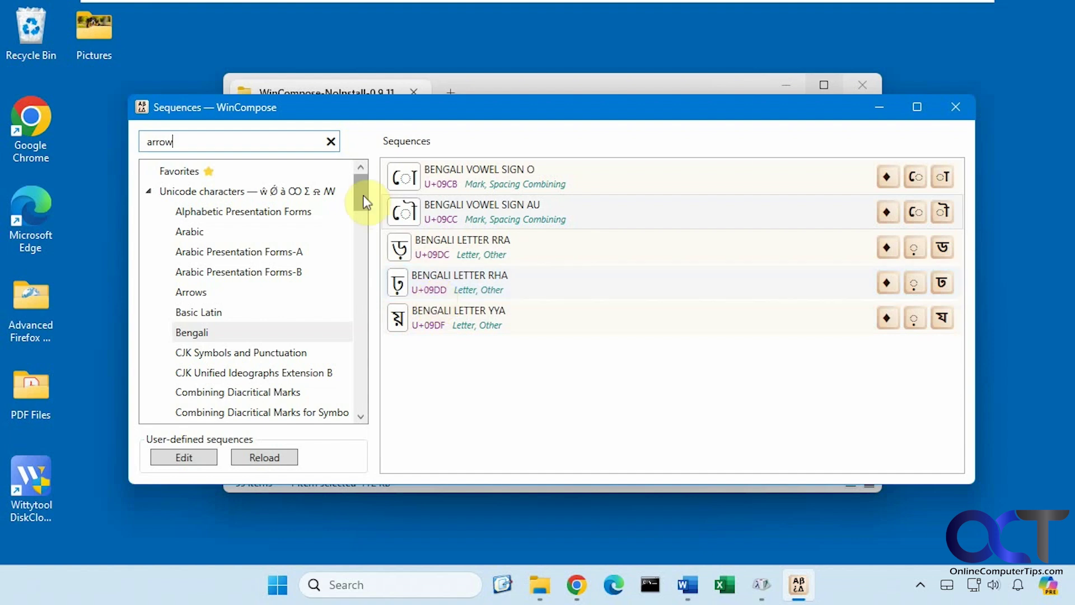
Copy the red heart emoji from the Smileys & Emotion list to the clipboard.
left_click_drag(362, 194, 368, 408)
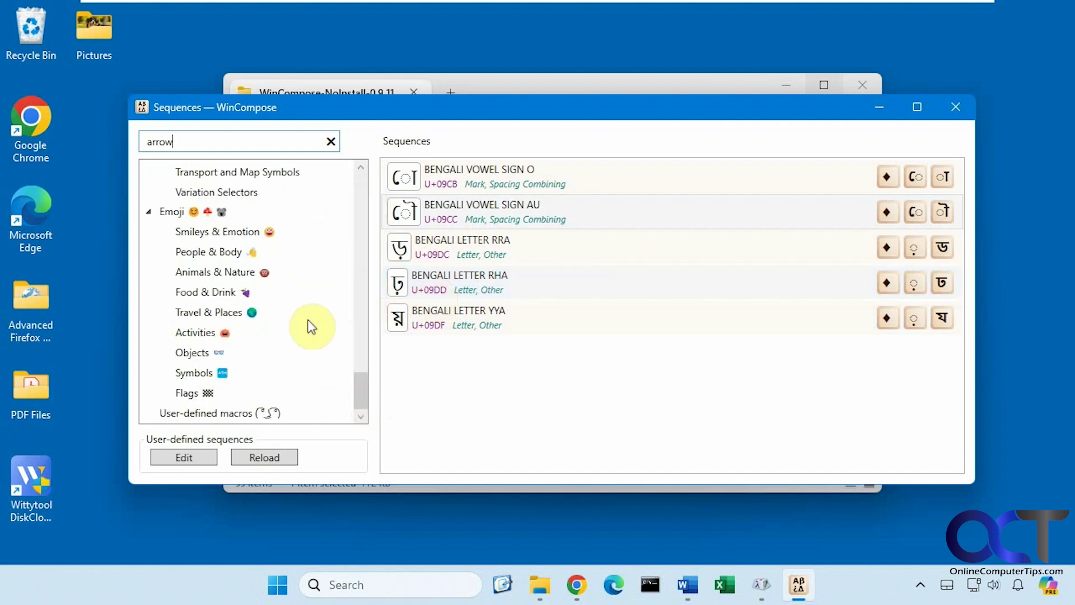
left_click(231, 231)
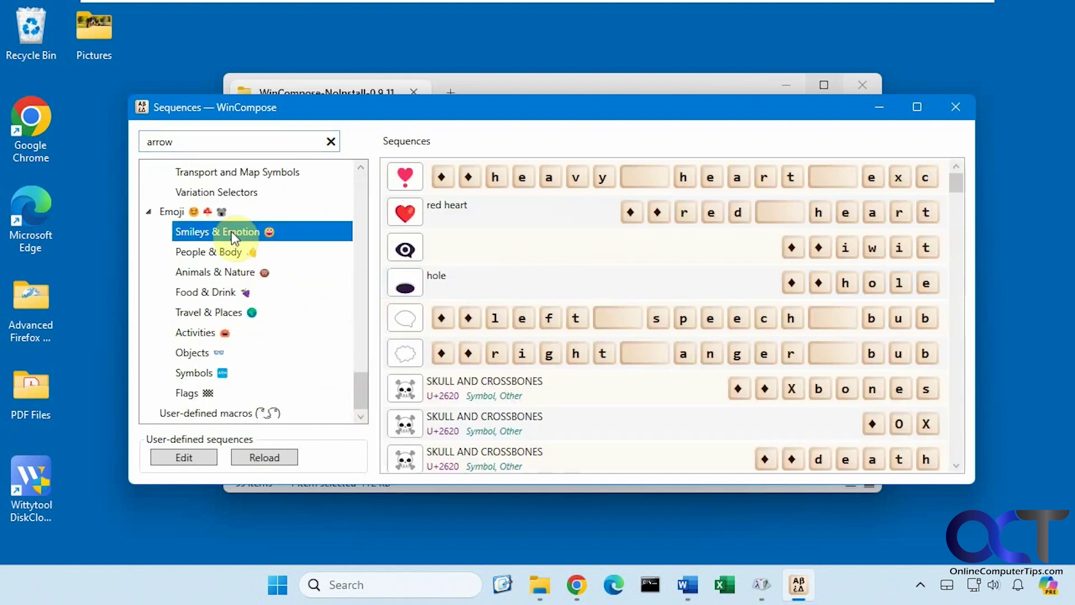
right_click(401, 209)
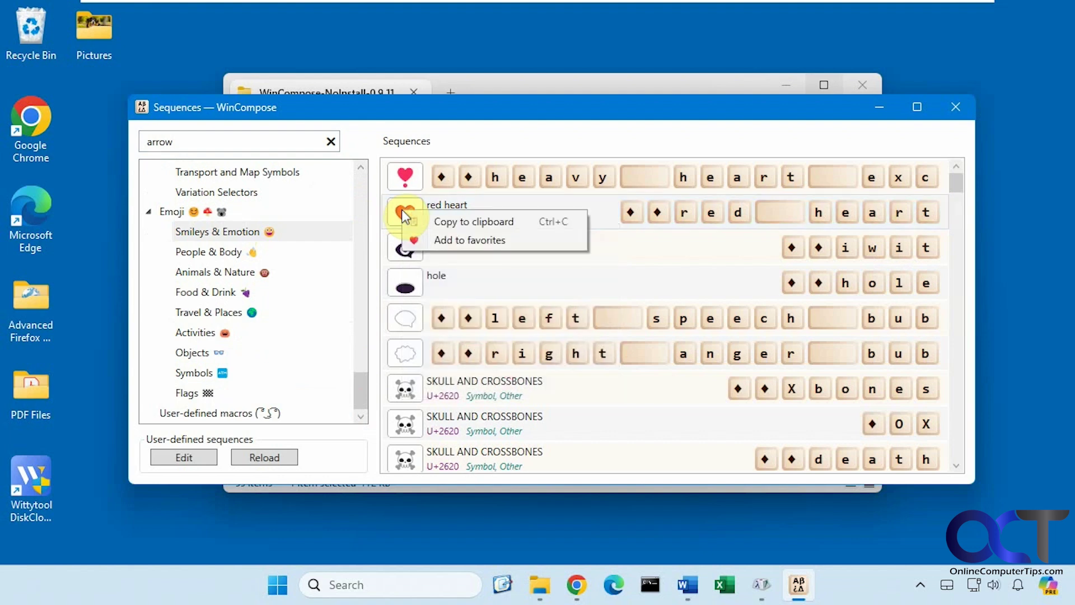
left_click(433, 222)
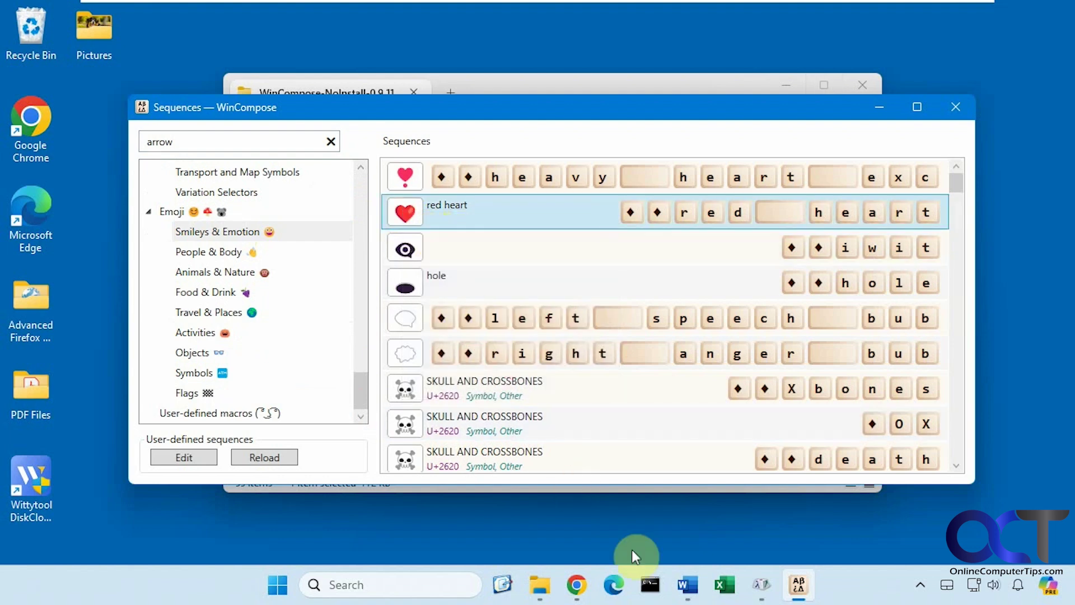
Paste the red heart emoji on a new third line in Word, then minimize Word.
left_click(688, 584)
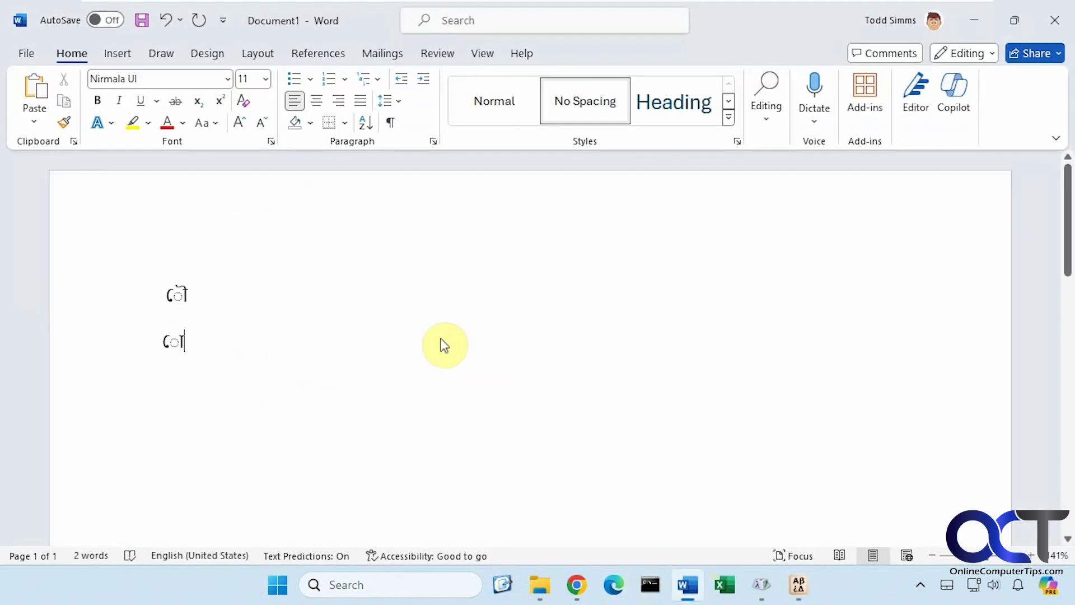
key("Return")
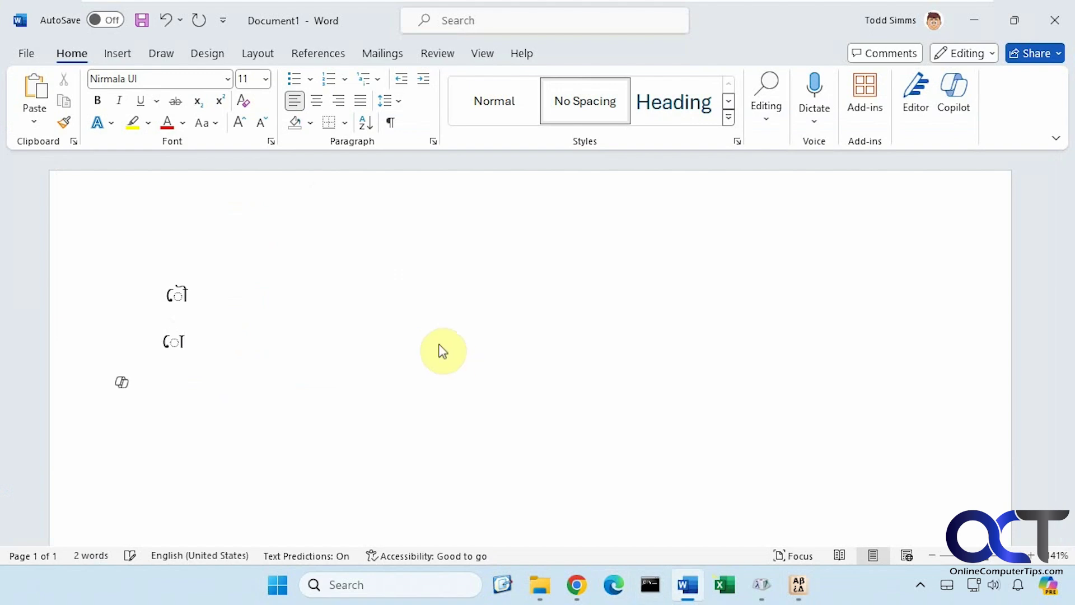
key("ctrl+v")
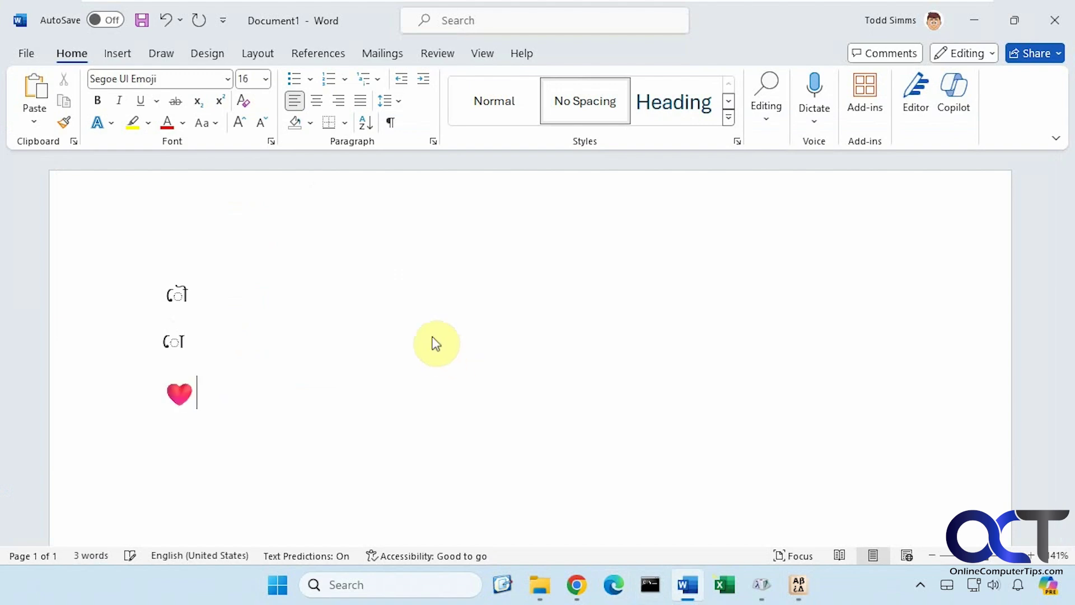
left_click(975, 20)
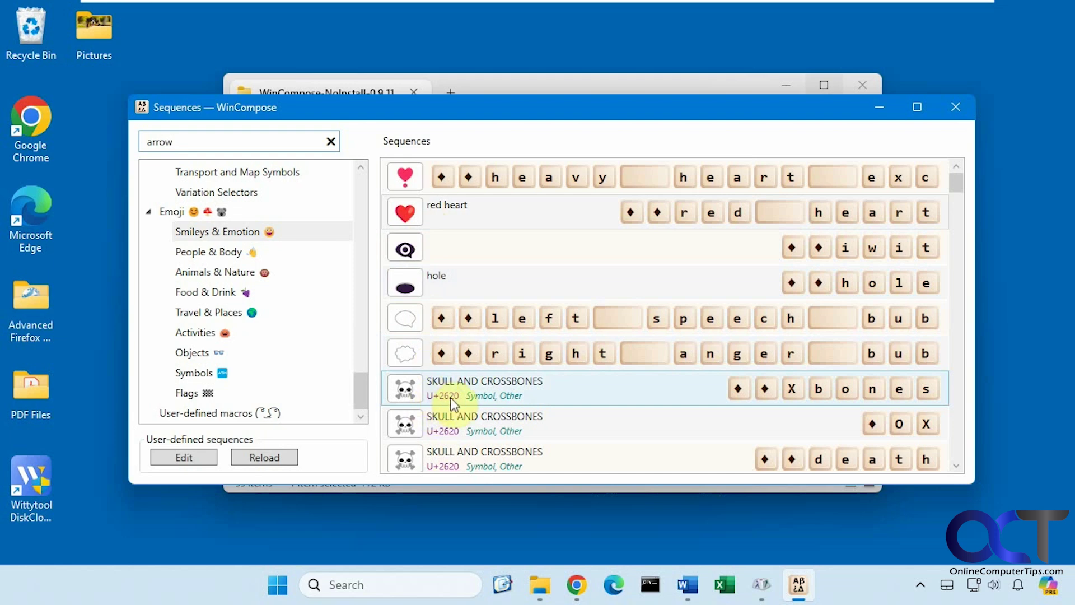
Browse the Symbols, Activities and Animals & Nature emoji, then bring up WinCompose's tray menu.
left_click(191, 376)
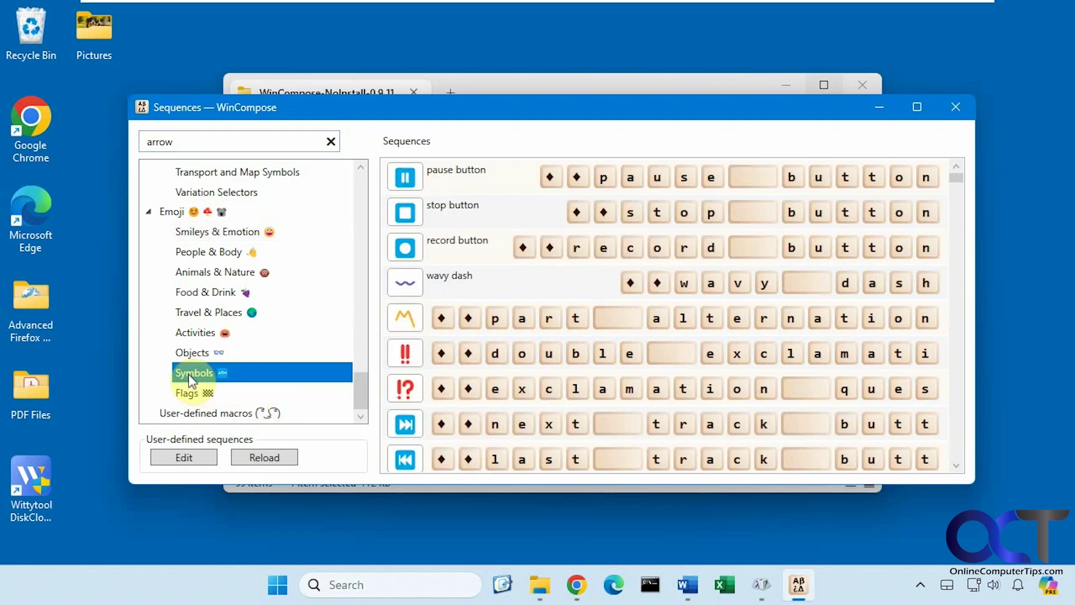
left_click(190, 330)
left_click(207, 277)
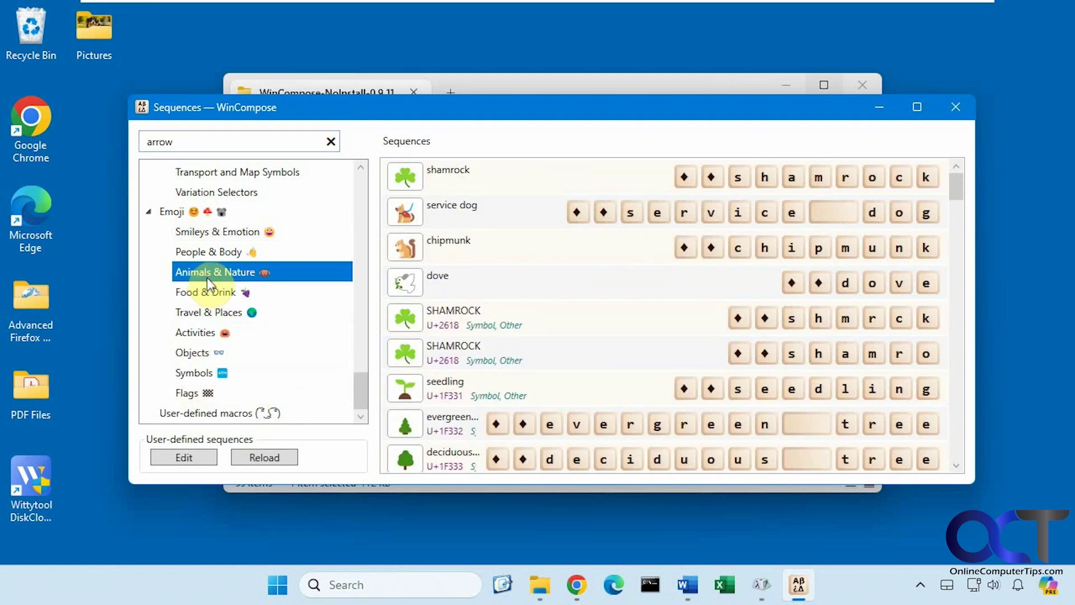
left_click(921, 584)
right_click(855, 499)
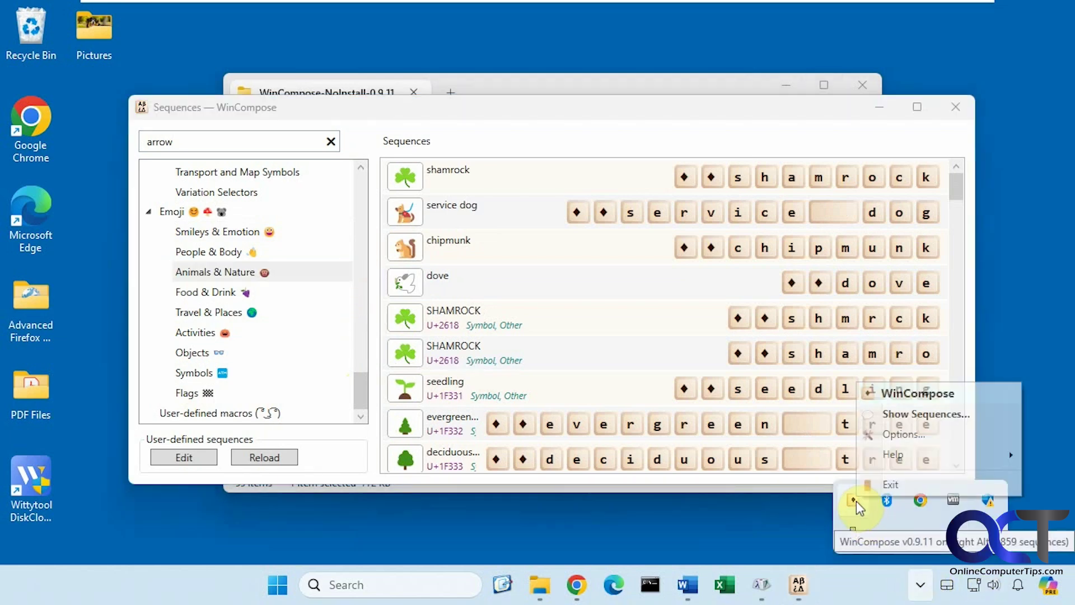
Open the WinCompose Options dialog on its General settings.
left_click(902, 436)
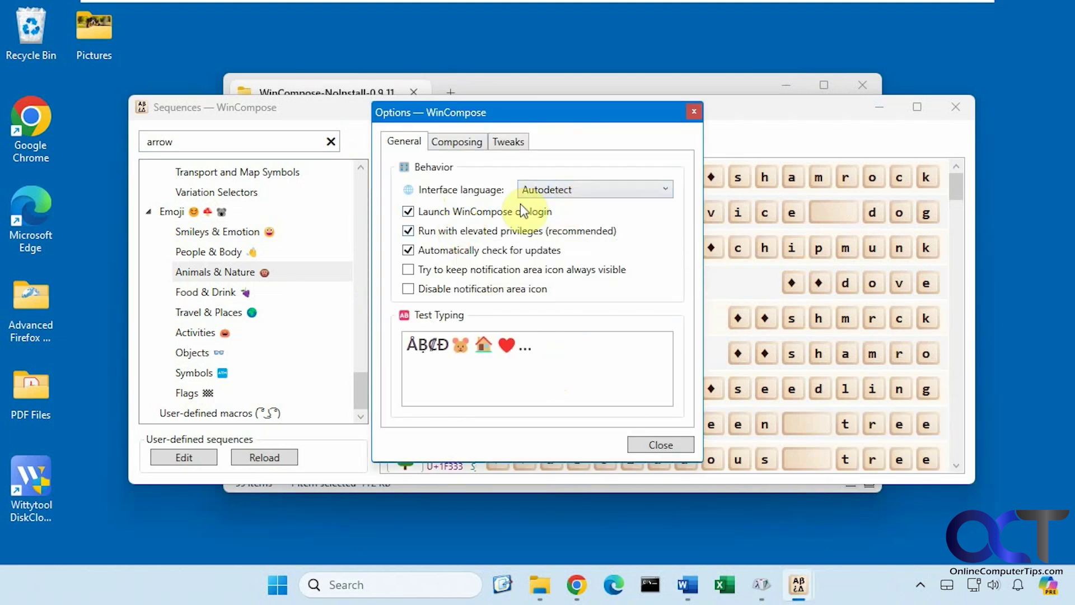
mouse_move(480, 235)
Look over the Composing and Tweaks tabs without changes, then close Options.
left_click(453, 143)
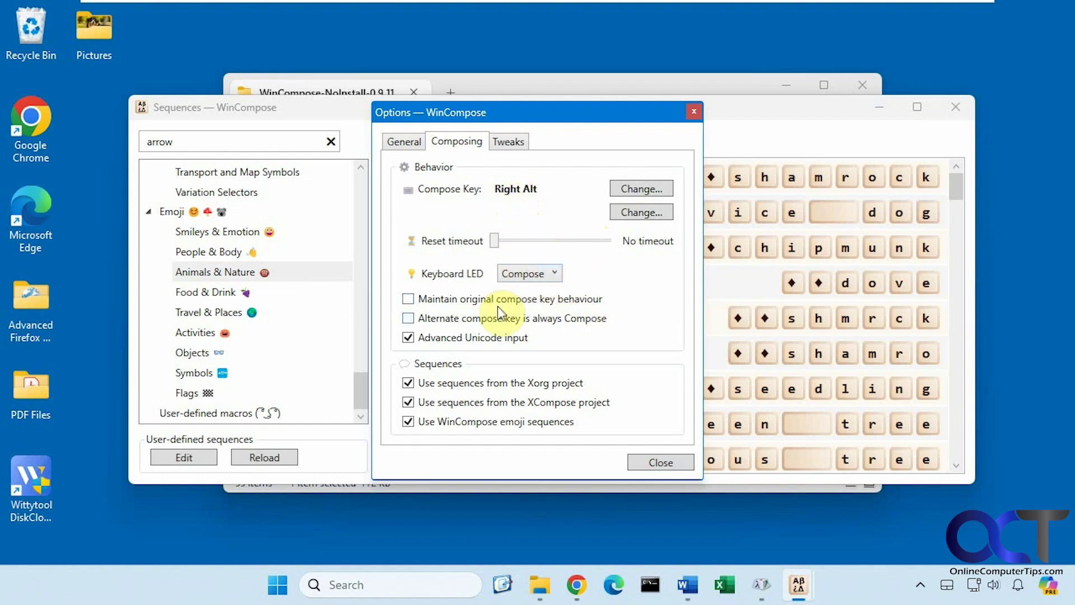
left_click(521, 143)
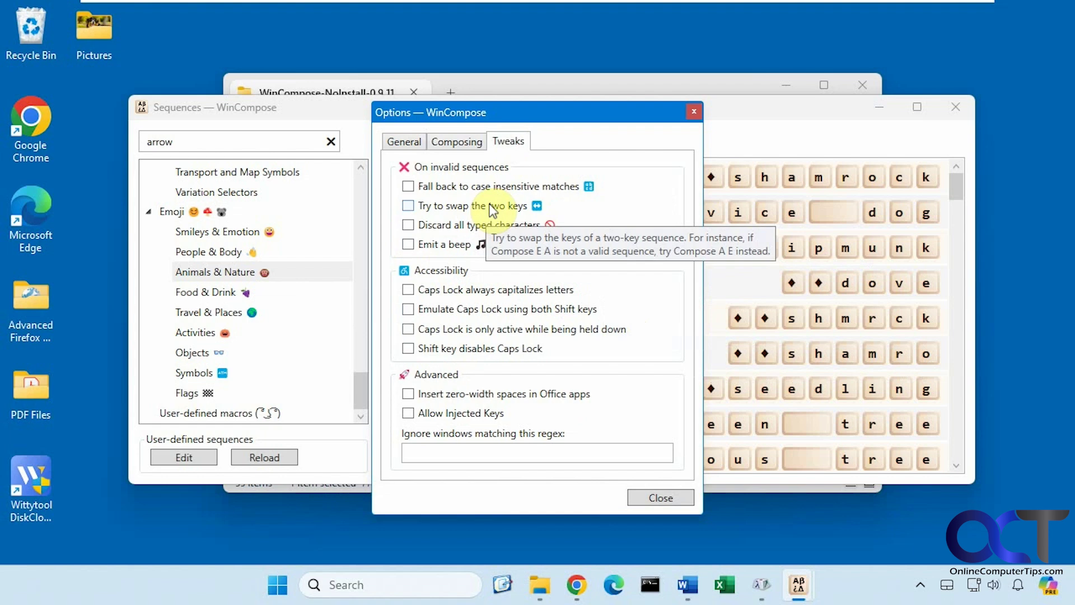
left_click(663, 497)
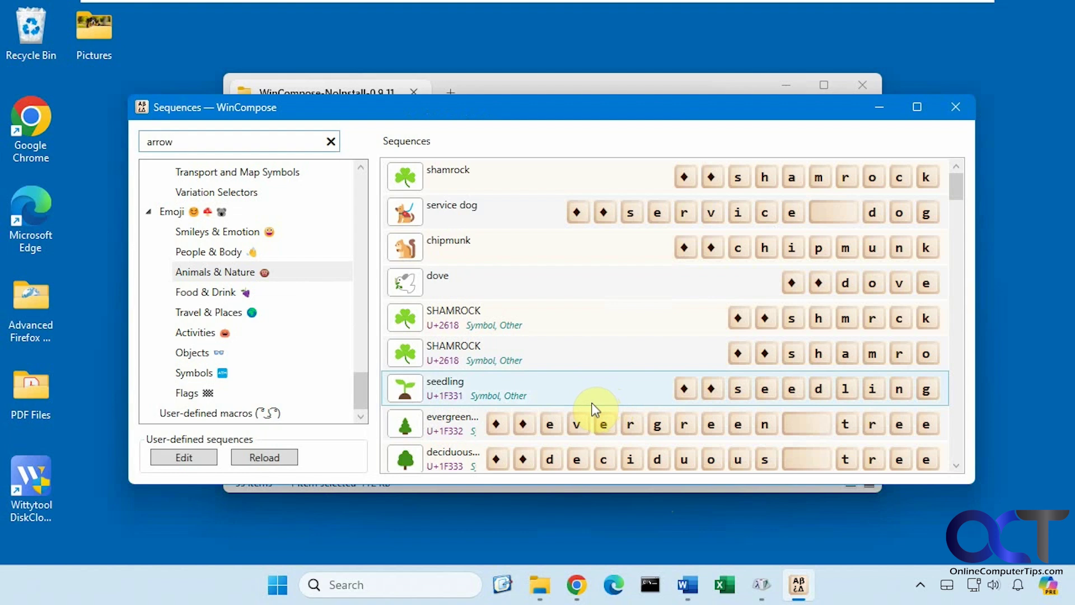
left_click_drag(361, 361, 354, 194)
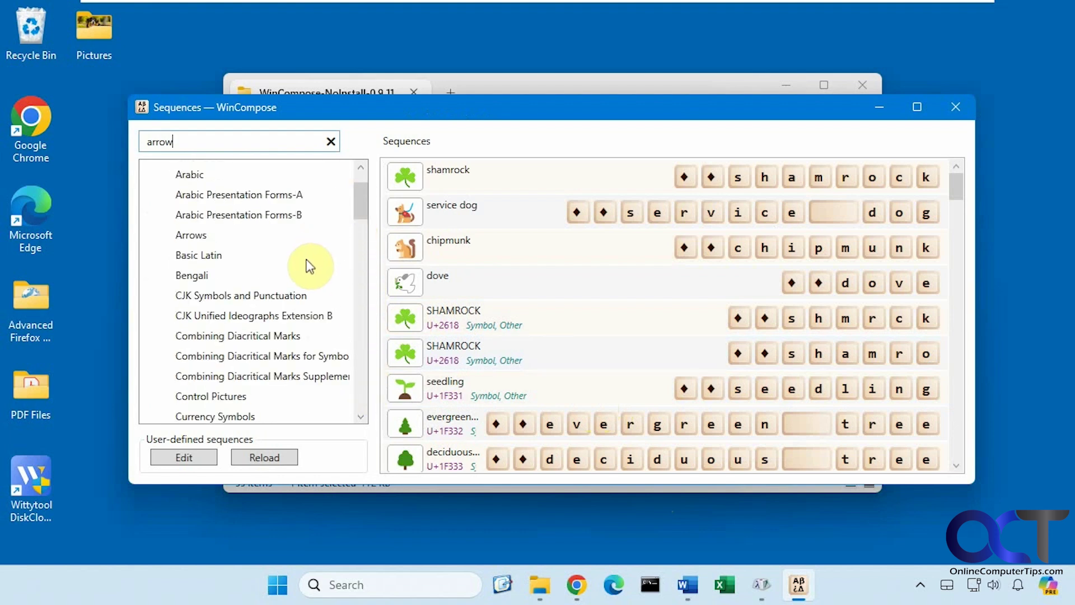